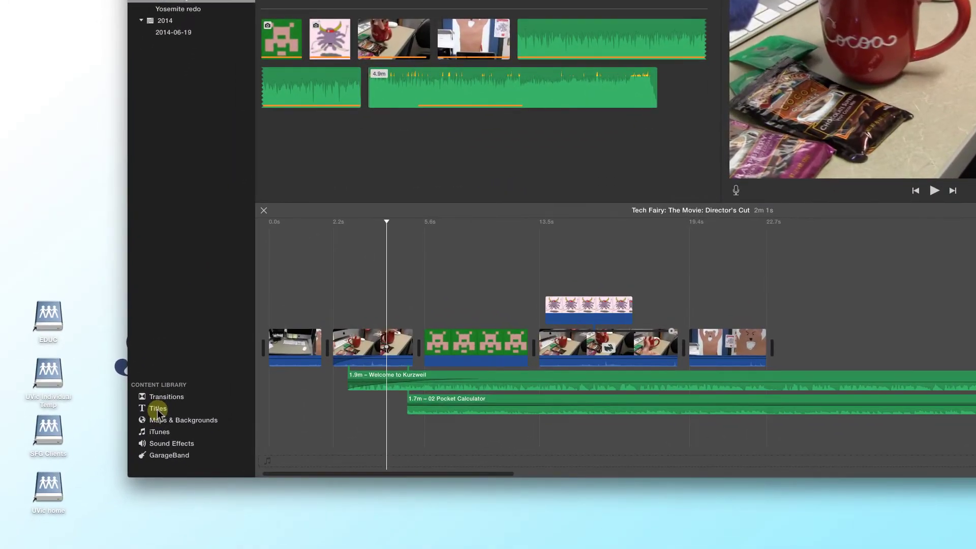
Step: Insert a 4-second Standard title at the very start, before the first clip
left_click(157, 410)
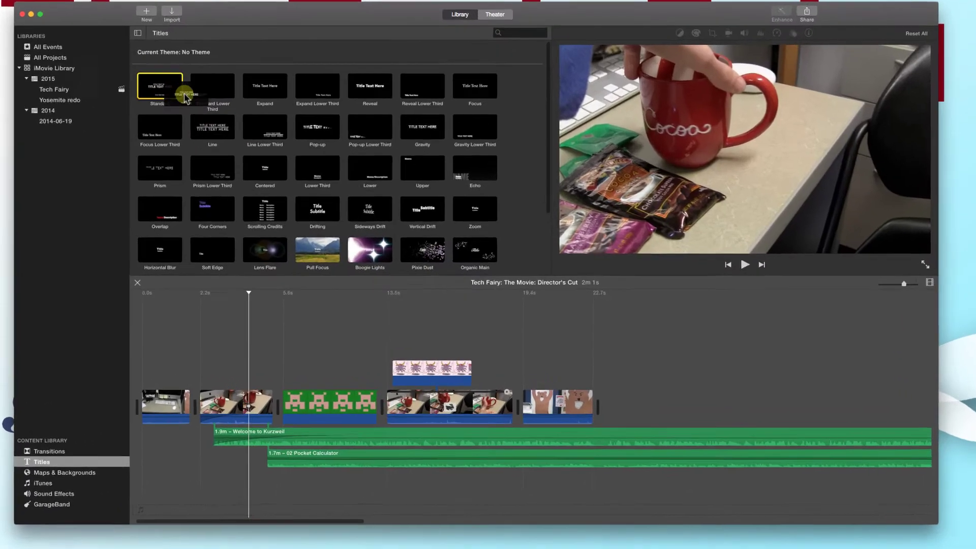
left_click_drag(213, 132, 215, 382)
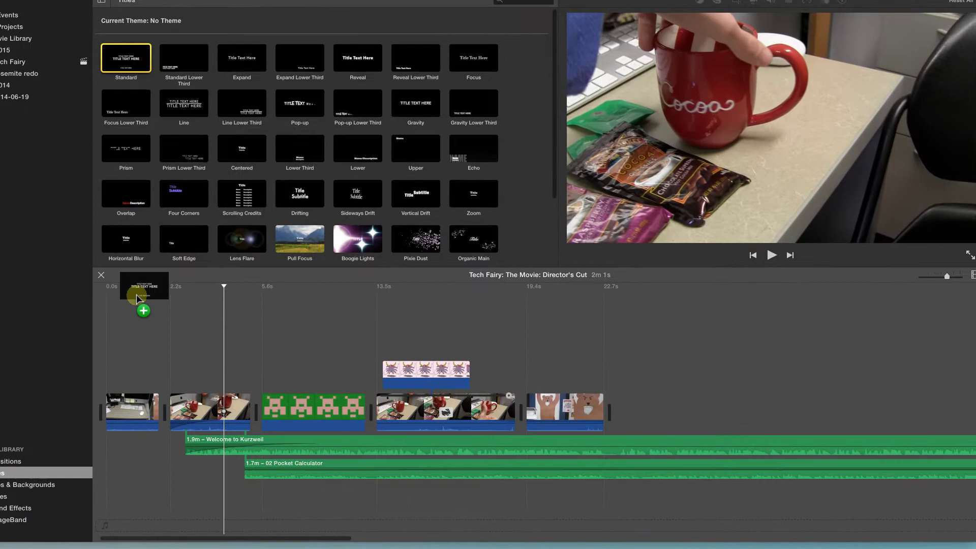
left_click_drag(122, 381, 119, 413)
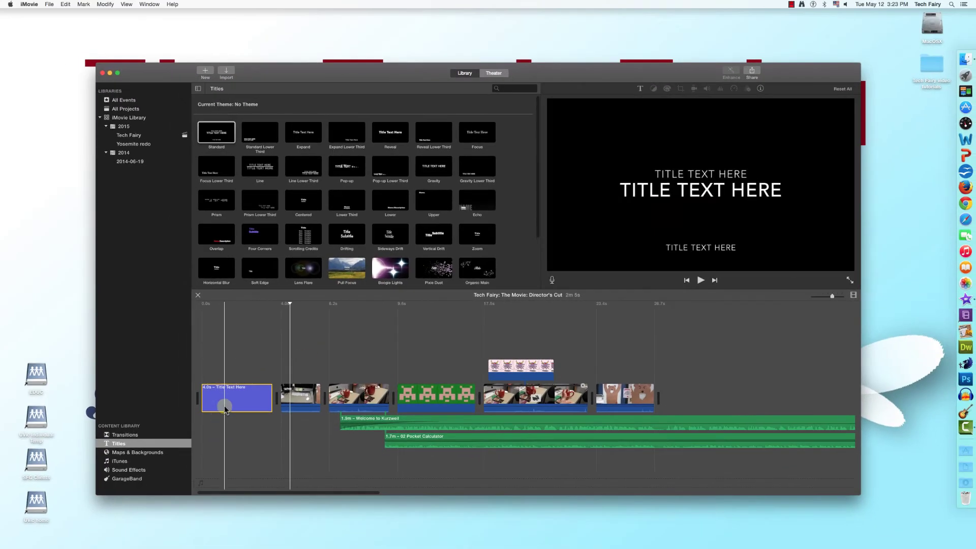
Step: Replace the title placeholders with BEARS II:, THE REVENGEANCE and A MOVIE BY TECH FAIRY
double_click(656, 171)
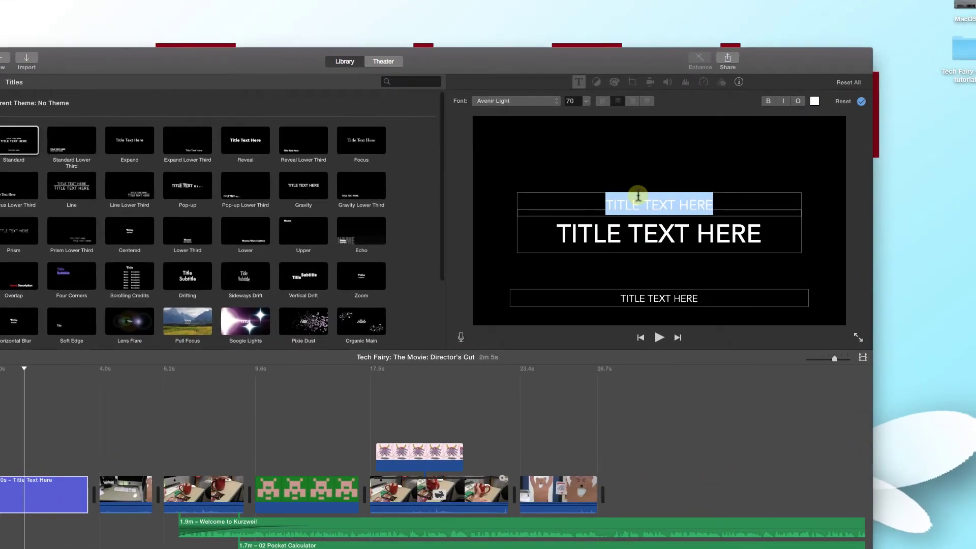
type("BE")
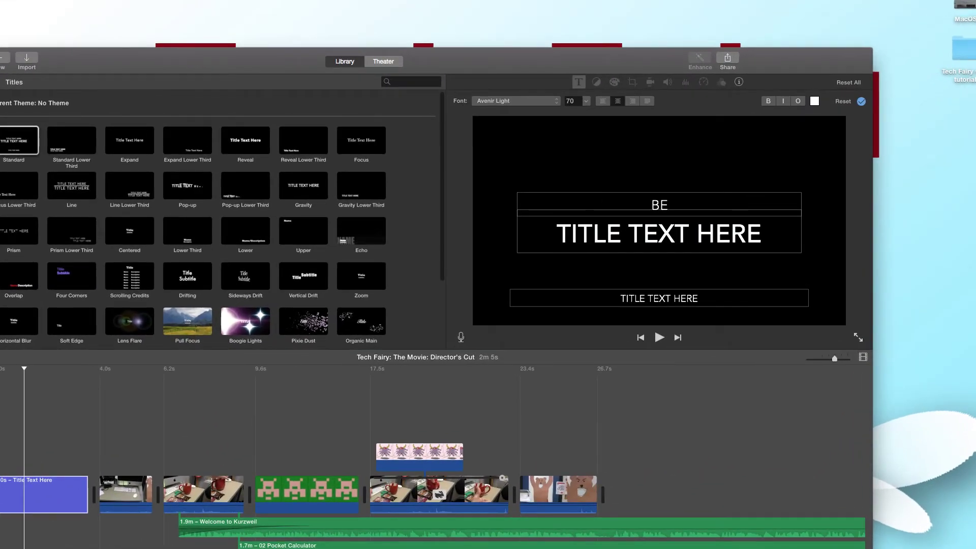
type("ARS I")
type("I:")
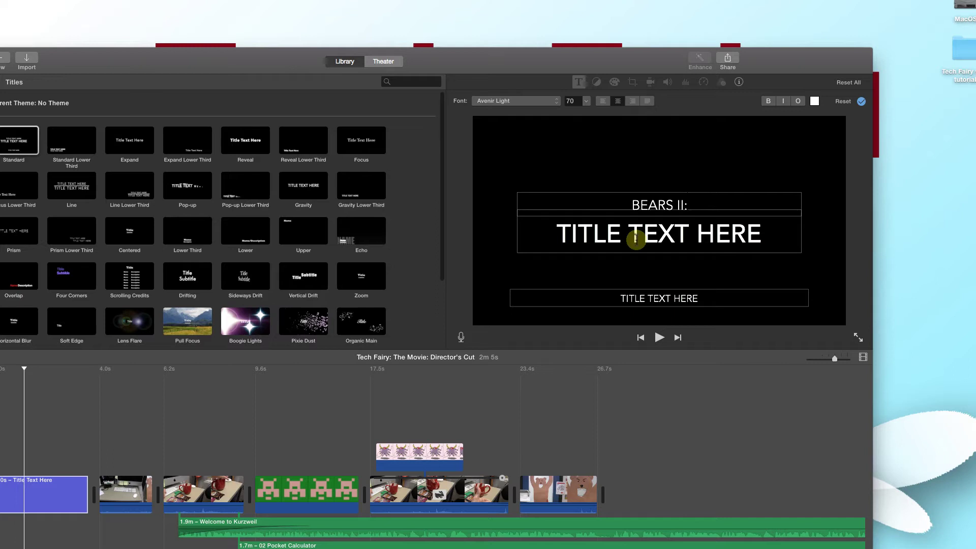
double_click(639, 236)
left_click(639, 241)
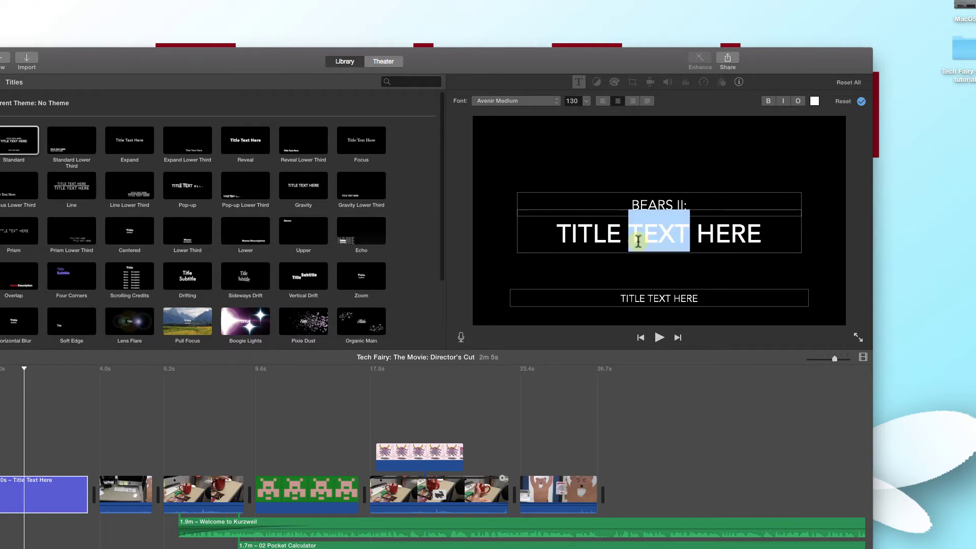
triple_click(639, 242)
type("TH")
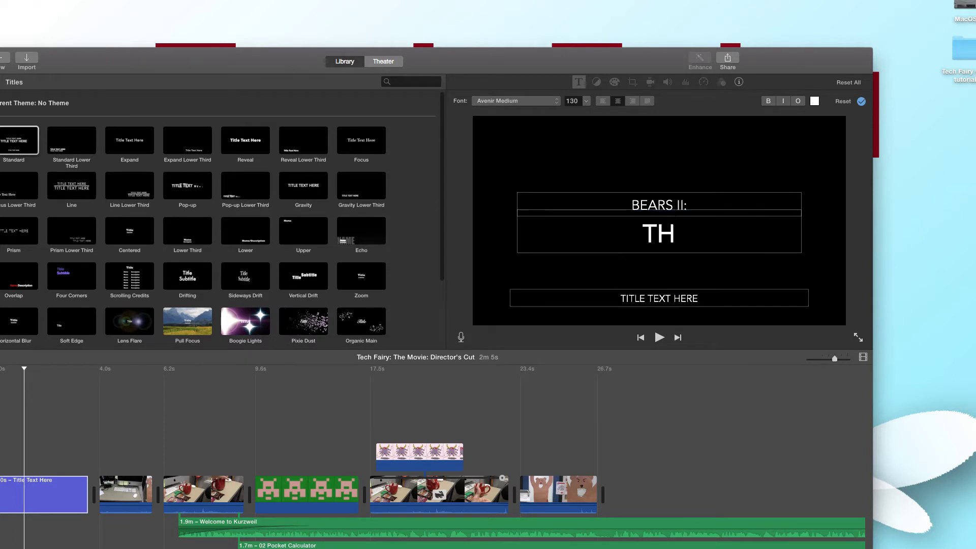
type("E REVE")
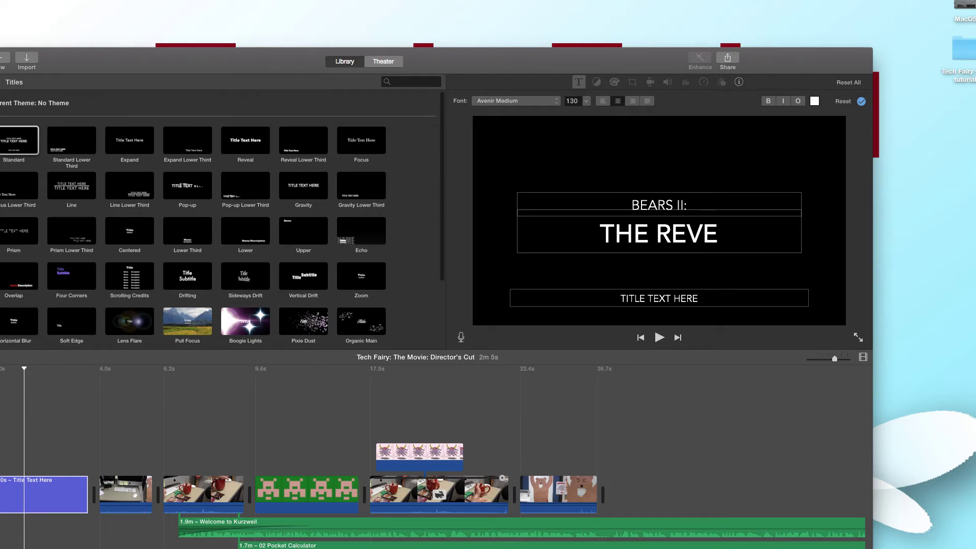
type("NGEANCE")
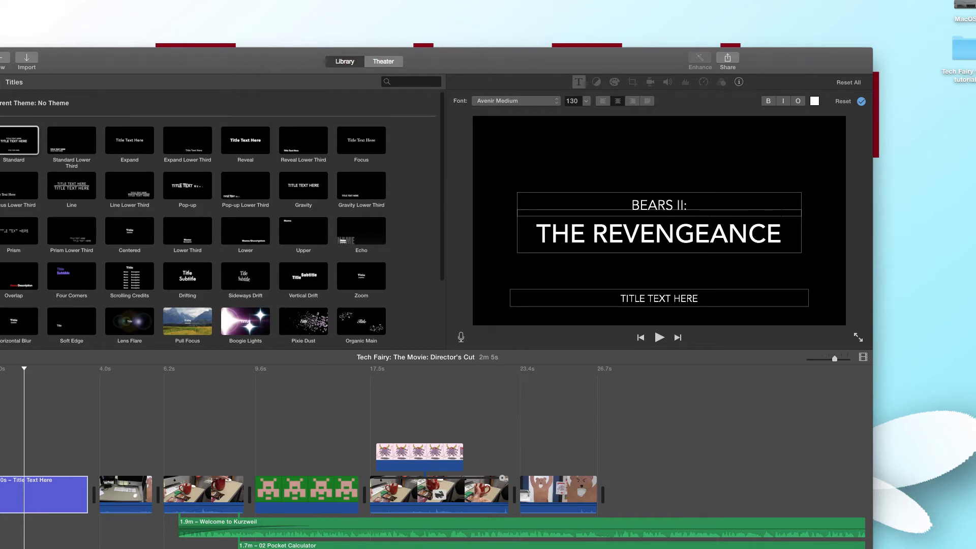
double_click(630, 298)
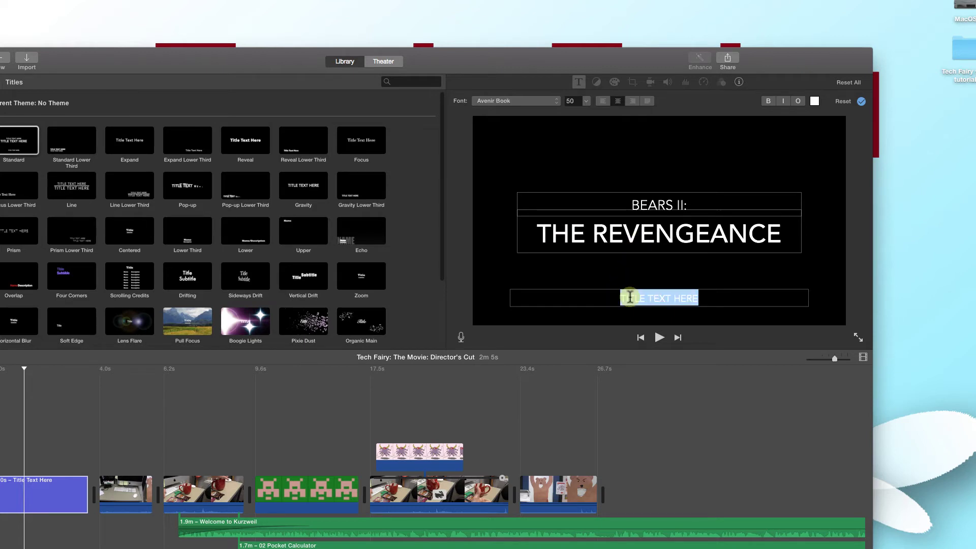
type("A MOVI")
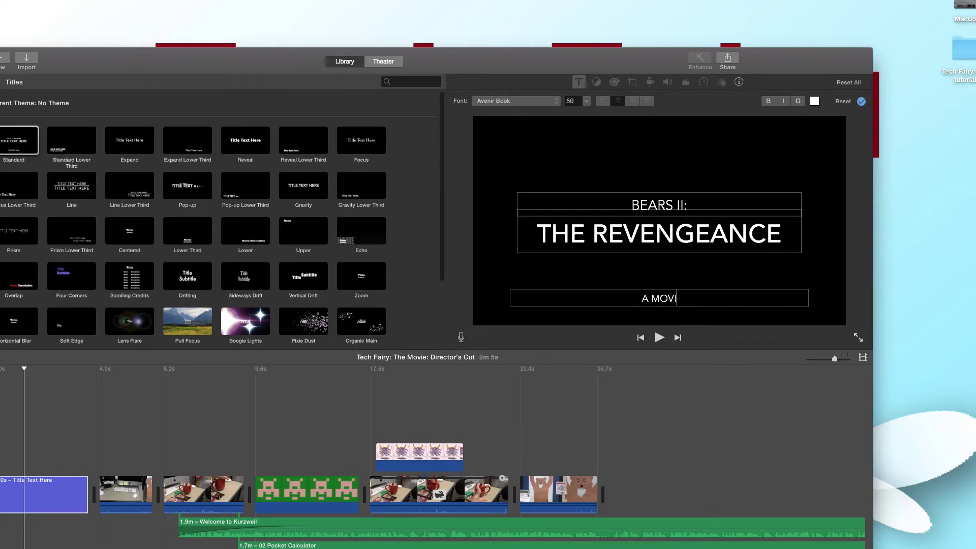
type("E BY TECH")
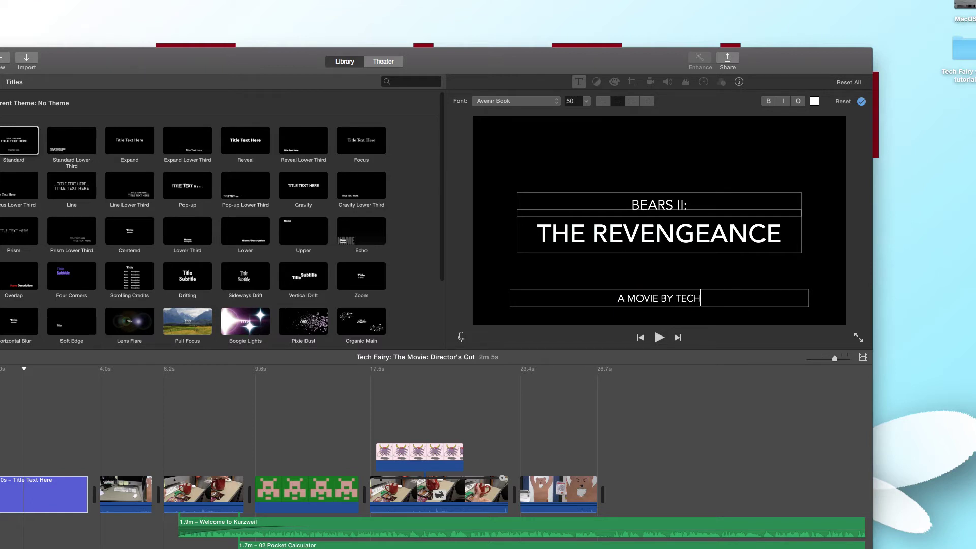
type(" FAIRY")
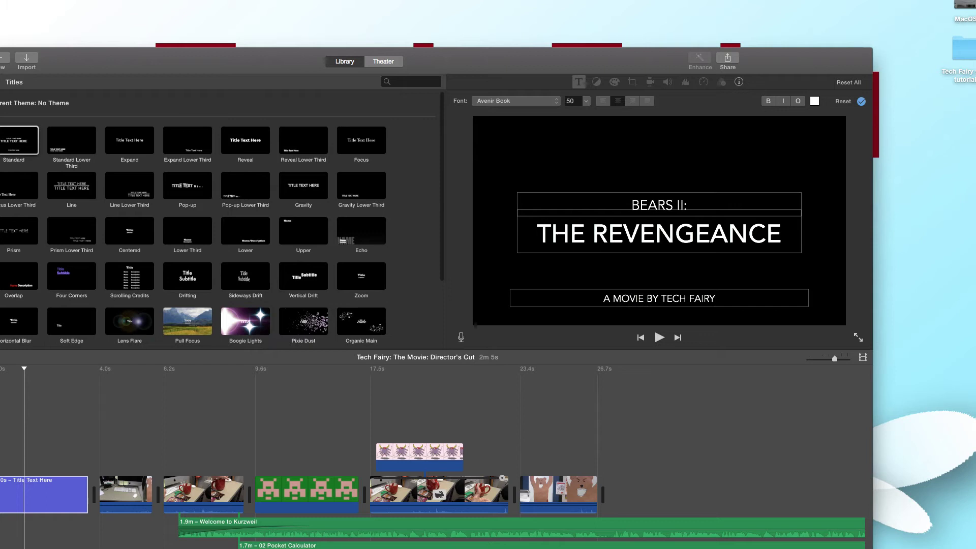
Step: Apply the opening title text edits and play back the movie to review it
left_click(862, 104)
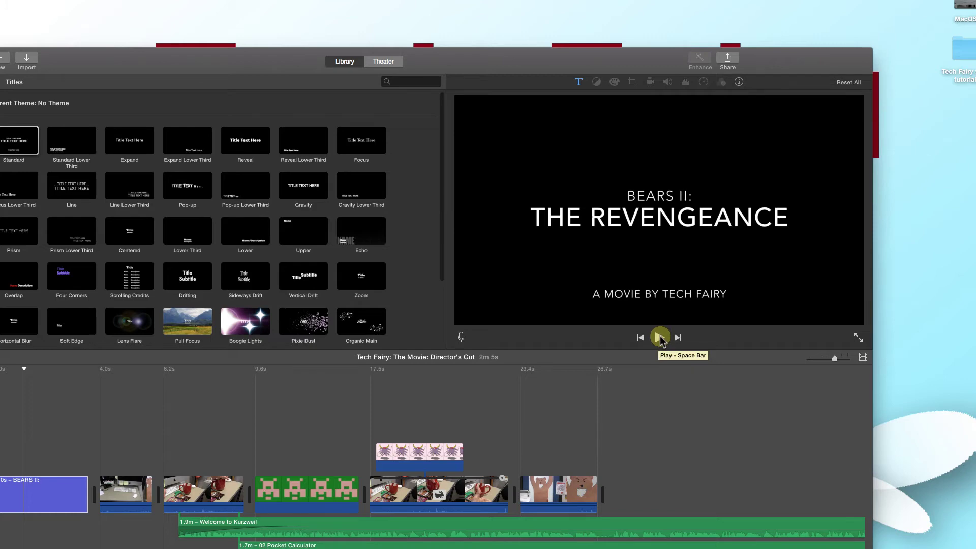
left_click(463, 376)
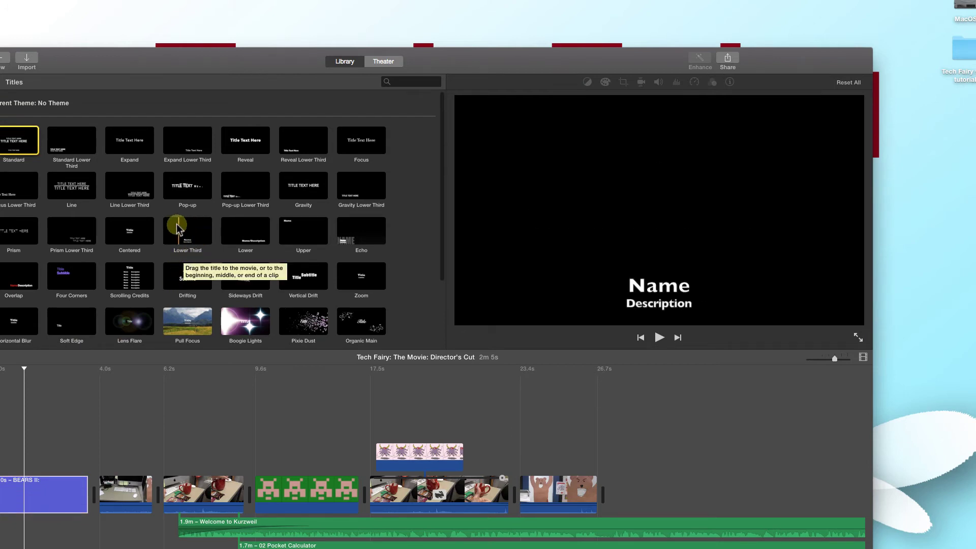
mouse_move(187, 231)
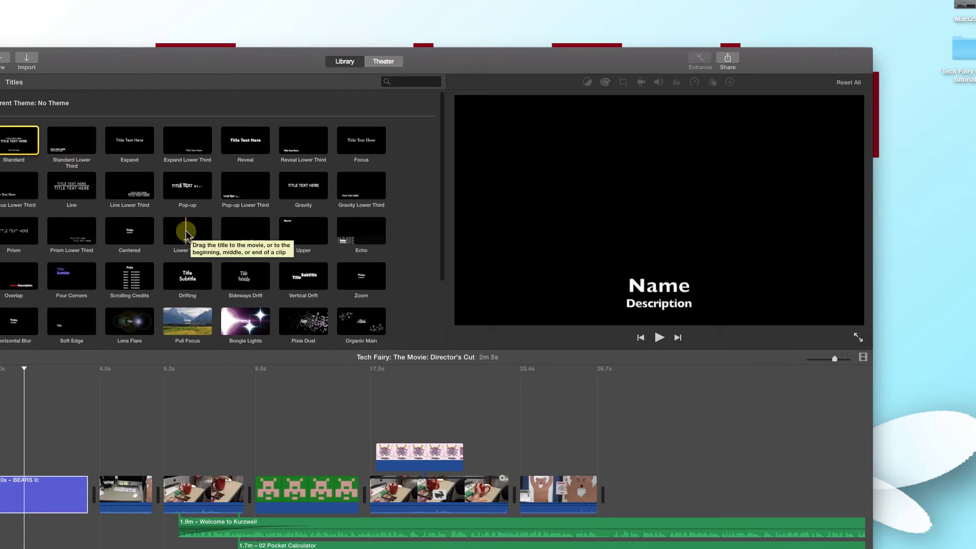
Step: Add a Lower Third title over the octopus clip reading Hello! / Tech Fairy here!
left_click_drag(187, 233, 379, 405)
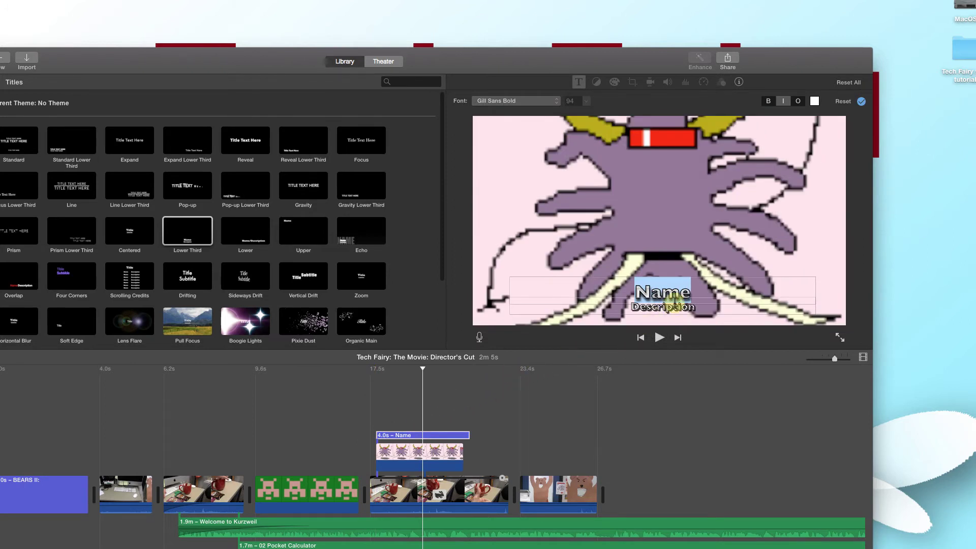
type("Hello!")
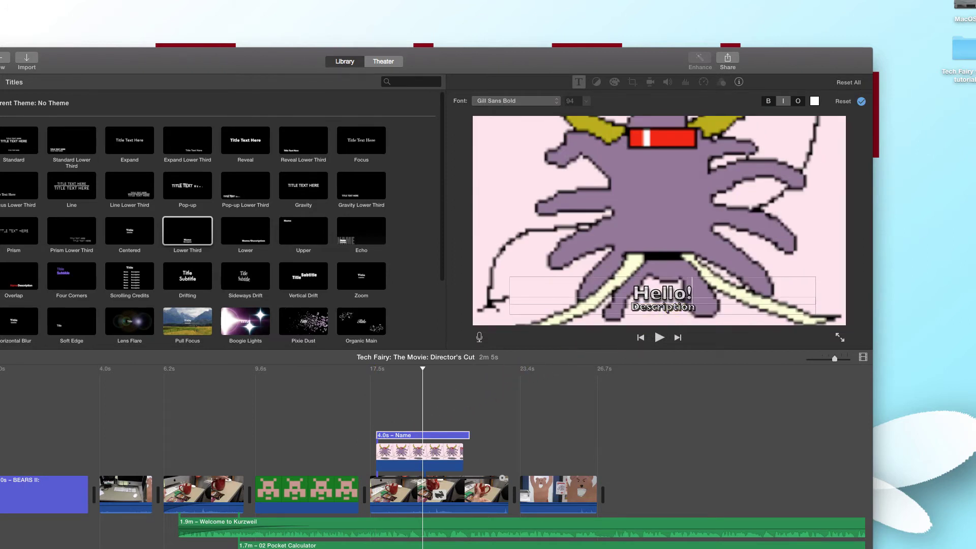
double_click(673, 307)
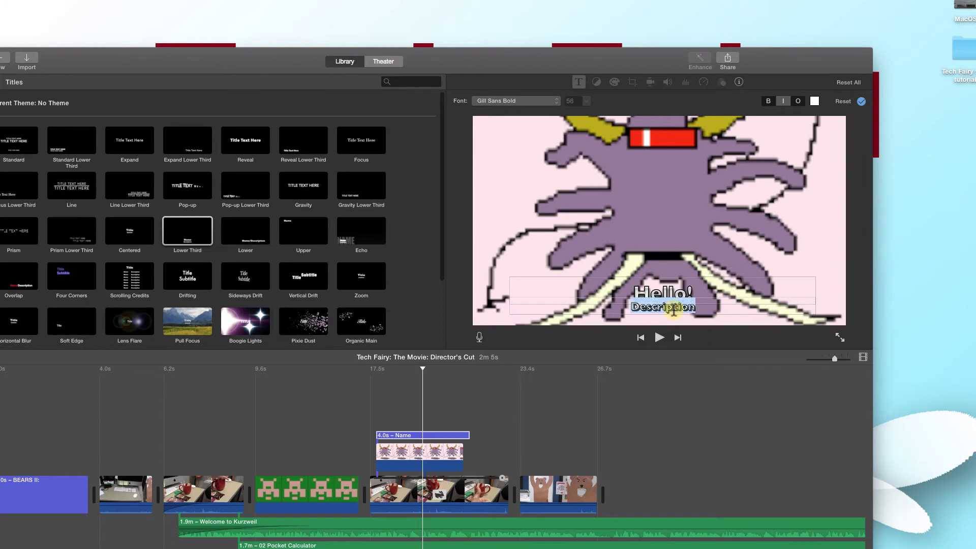
type("Tech")
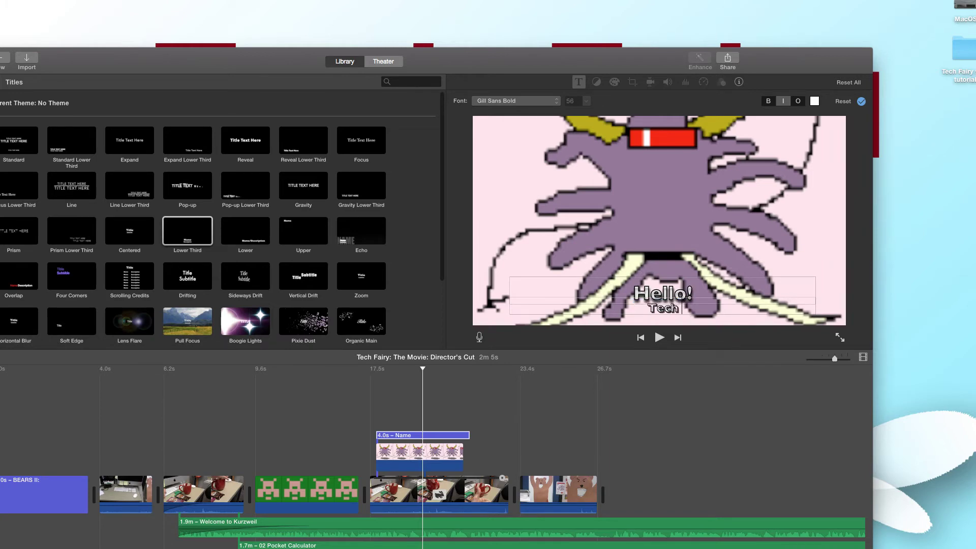
type(" Fairy here!")
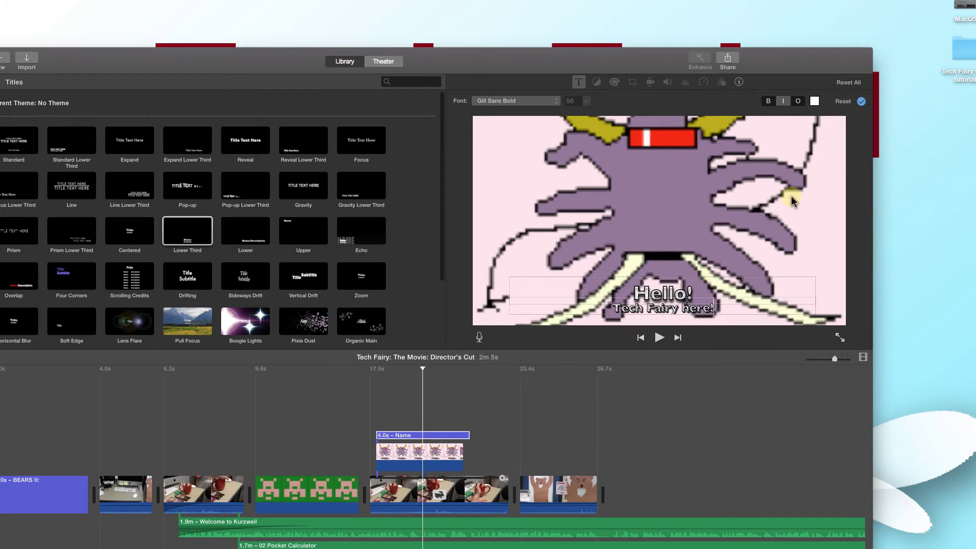
left_click(861, 102)
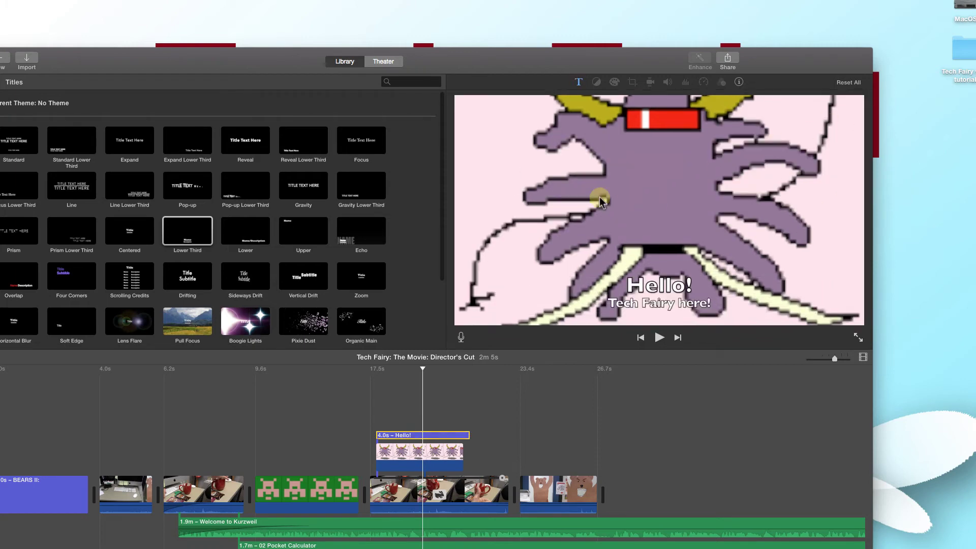
Step: Add 10-second Scrolling Credits at the movie's end, titled Da Credits
left_click(131, 276)
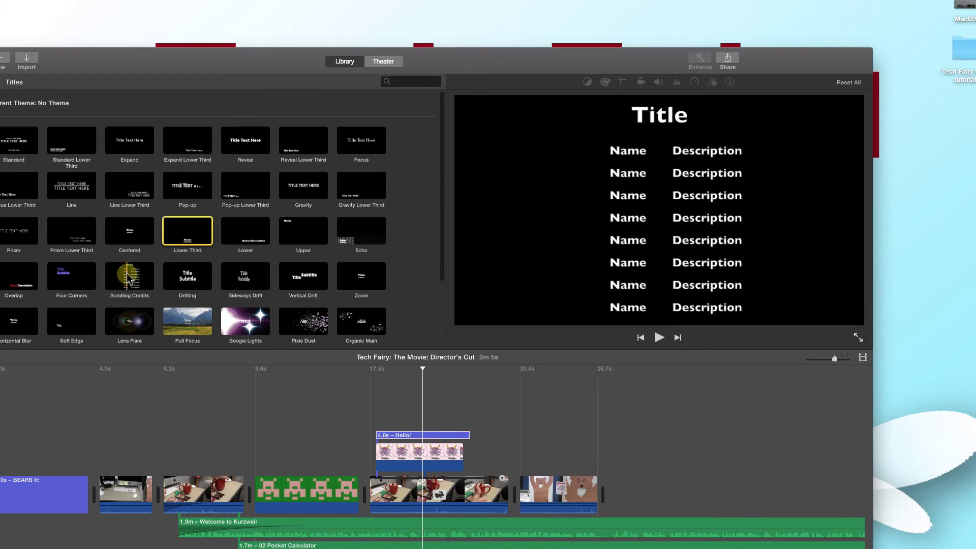
mouse_move(131, 276)
left_mouse_down()
mouse_move(633, 439)
mouse_move(618, 492)
left_mouse_up()
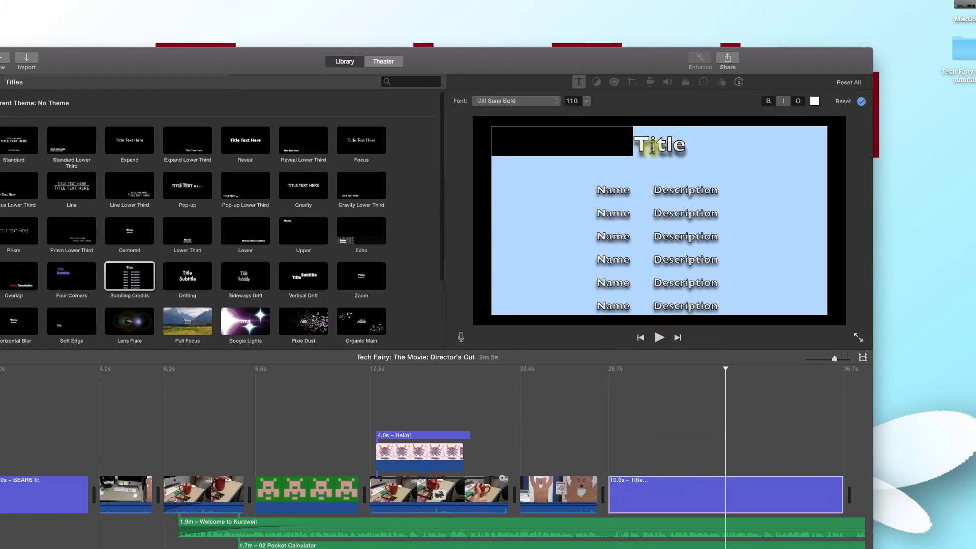
double_click(651, 146)
type("D")
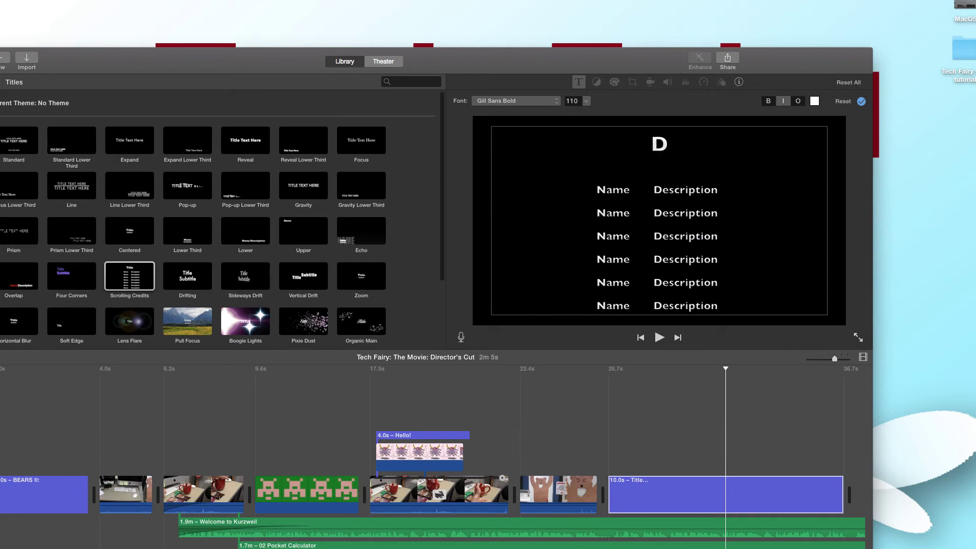
type("a Credits")
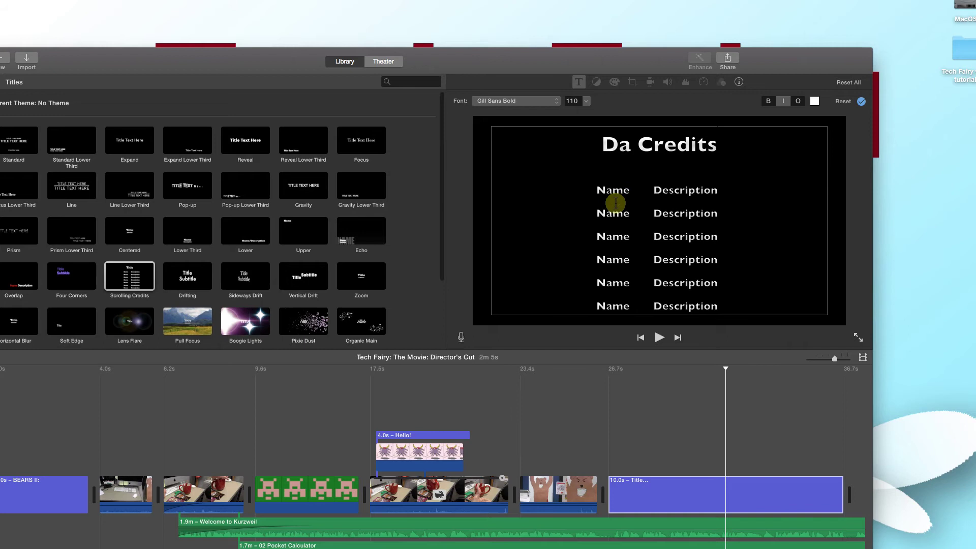
Step: Fill the credit rows: Bear as Himself, Tech Fairy as Narrator, Viewers as Cool People
double_click(610, 189)
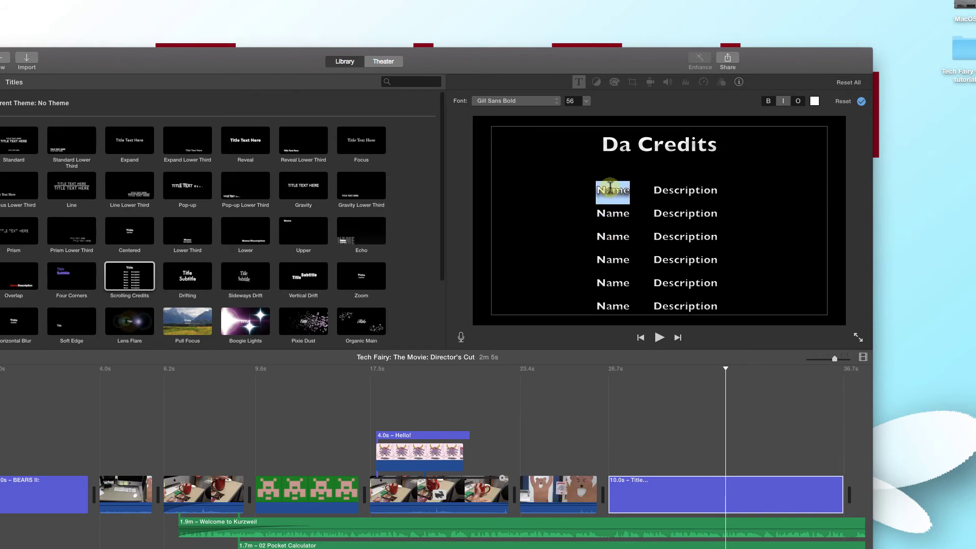
type("Bear")
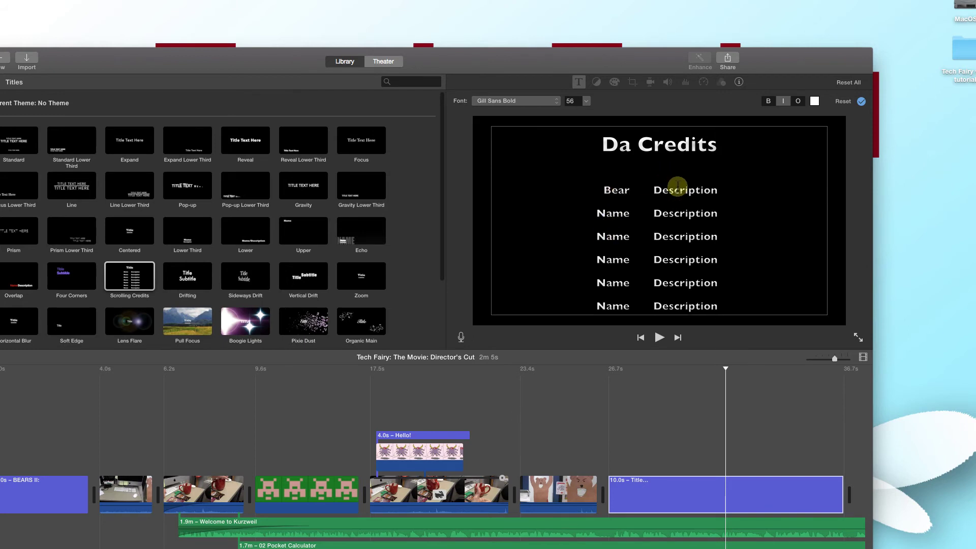
double_click(685, 190)
type("as Himself")
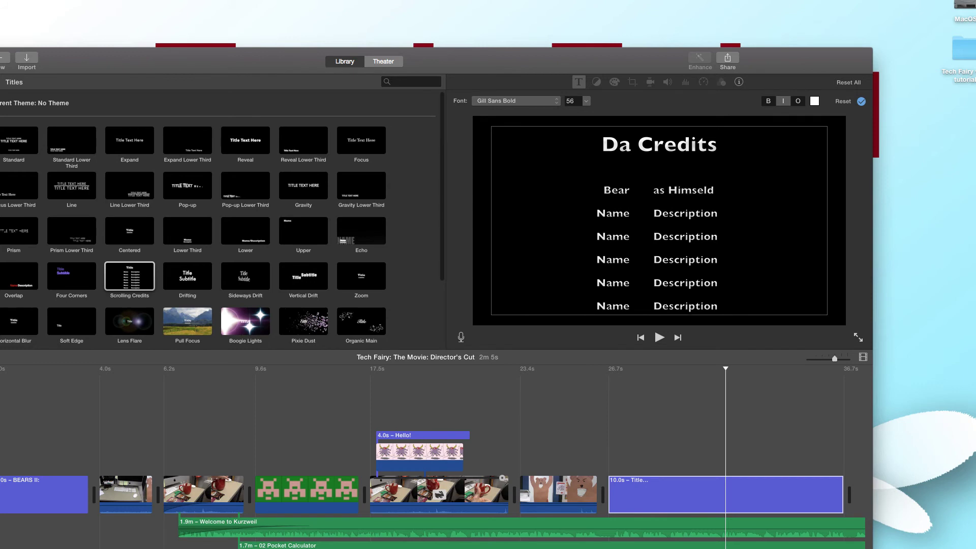
double_click(613, 214)
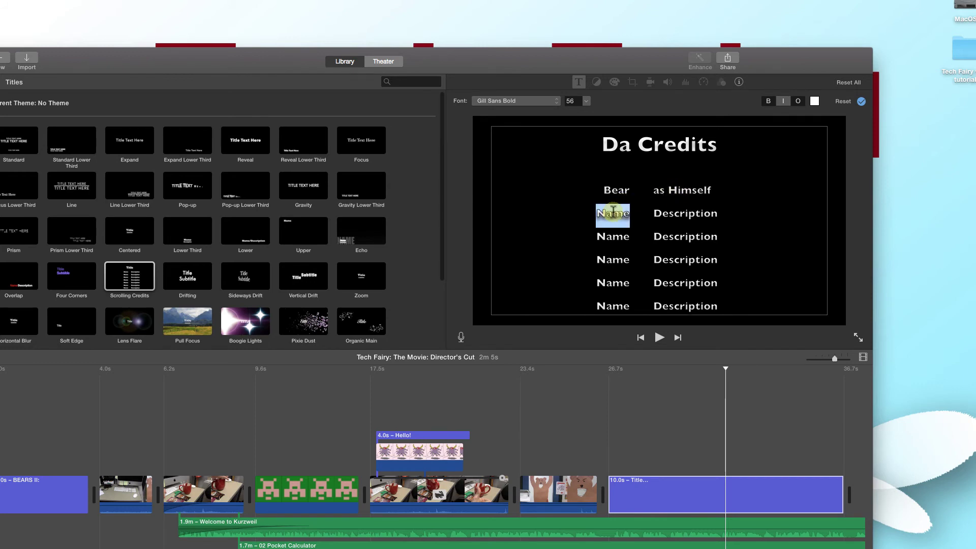
type("Tech")
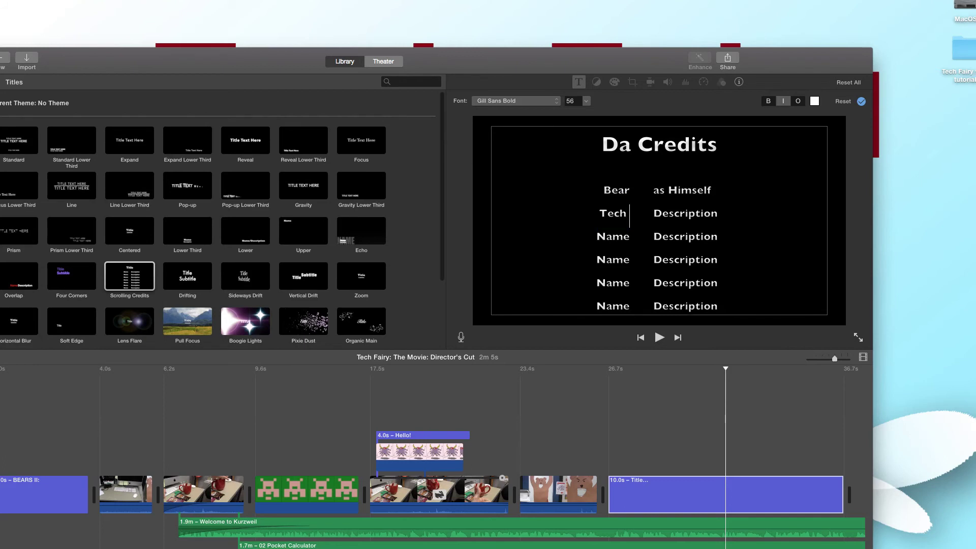
type(" Fairy")
left_click(669, 212)
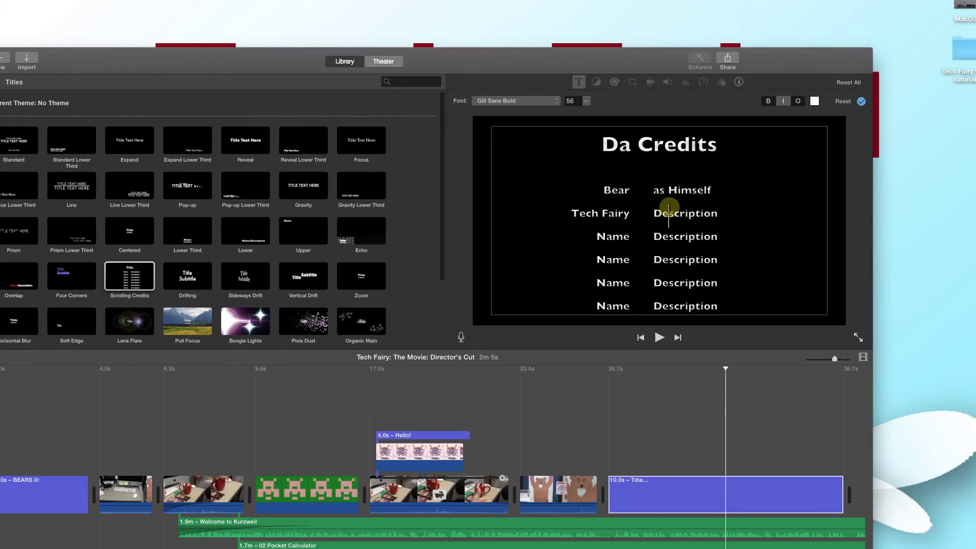
double_click(668, 213)
type("as the Narrator")
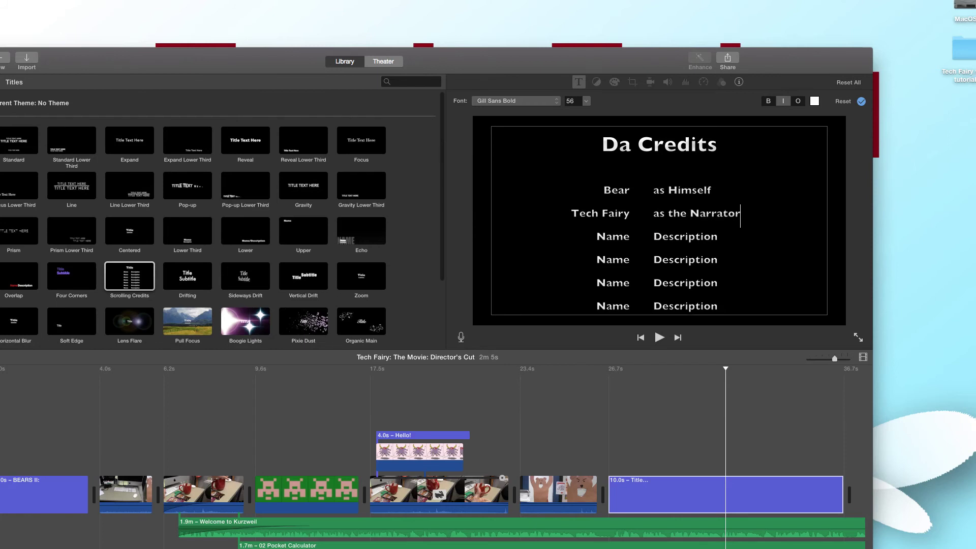
double_click(610, 236)
type("Viewe")
type("rs")
double_click(675, 236)
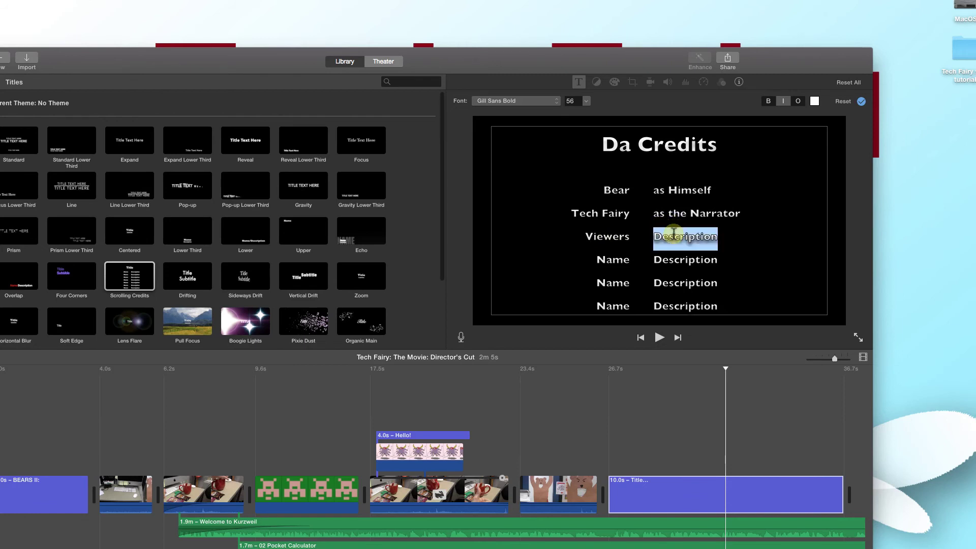
type("as Cool People")
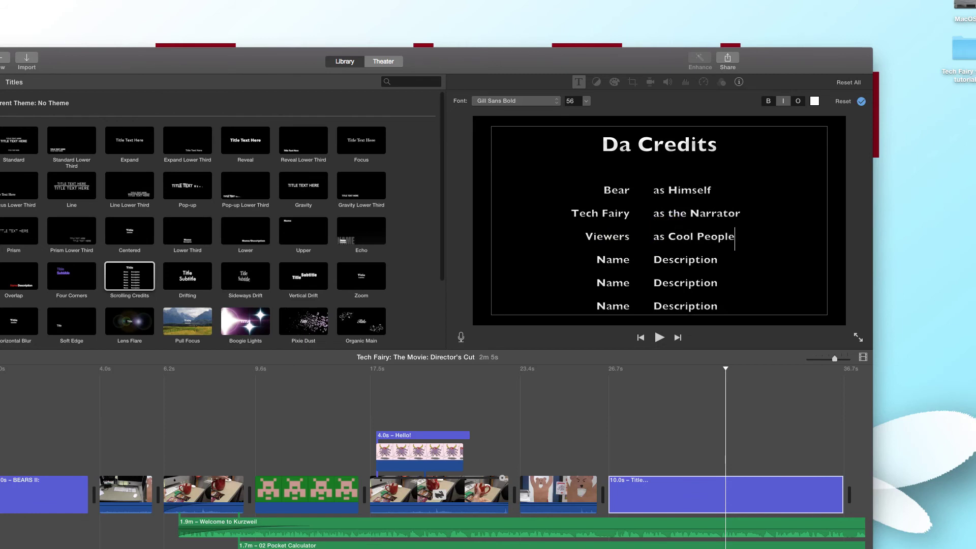
Step: Delete the leftover Name/Description placeholder rows from the credits and commit the edit
left_click_drag(595, 260, 696, 349)
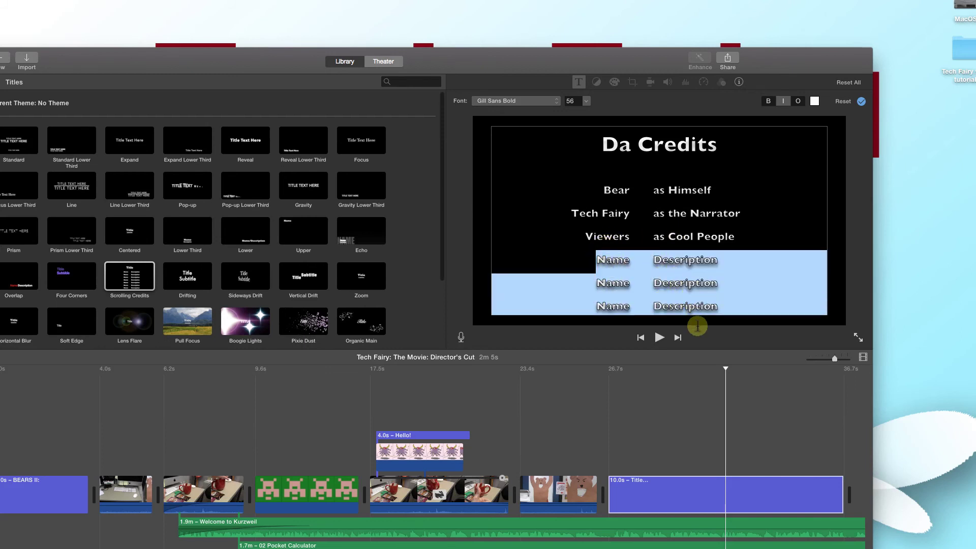
key("BackSpace")
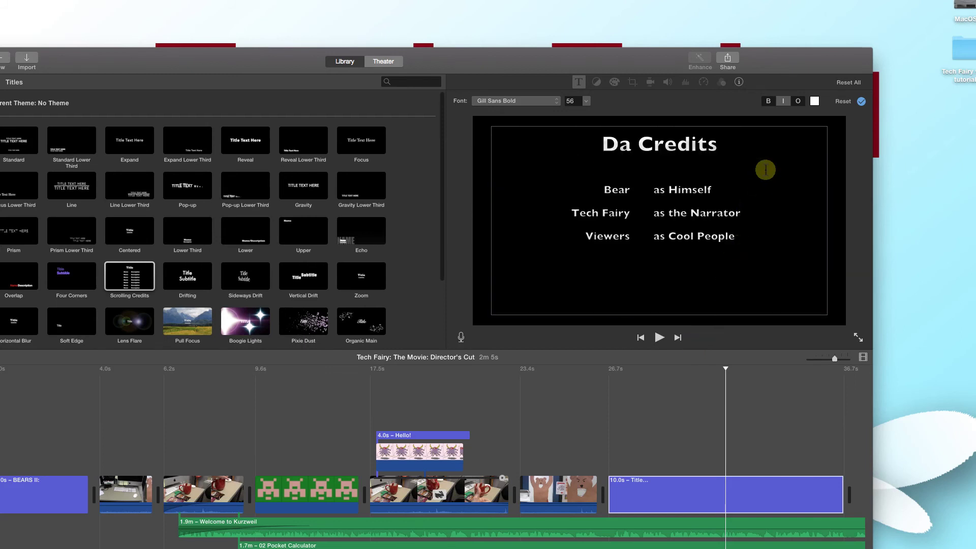
left_click(861, 101)
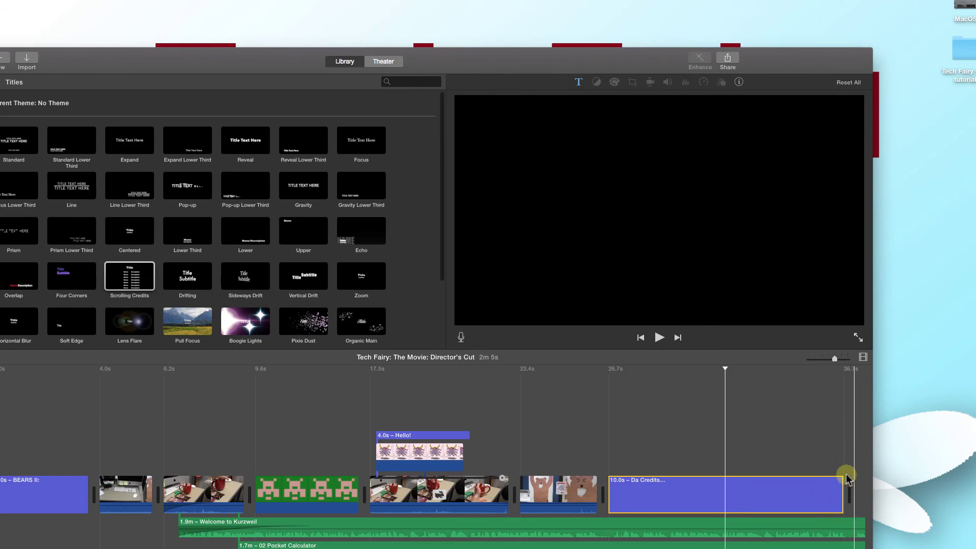
Step: Trim the credits clip to 7.4 seconds and the Hello! title to 3.7 seconds
left_click_drag(841, 491, 781, 491)
left_click_drag(468, 436, 462, 436)
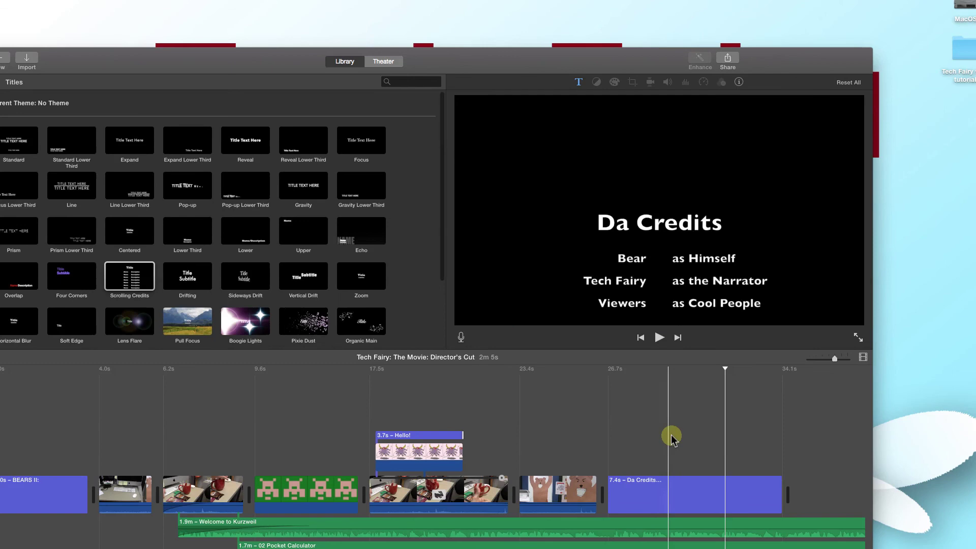